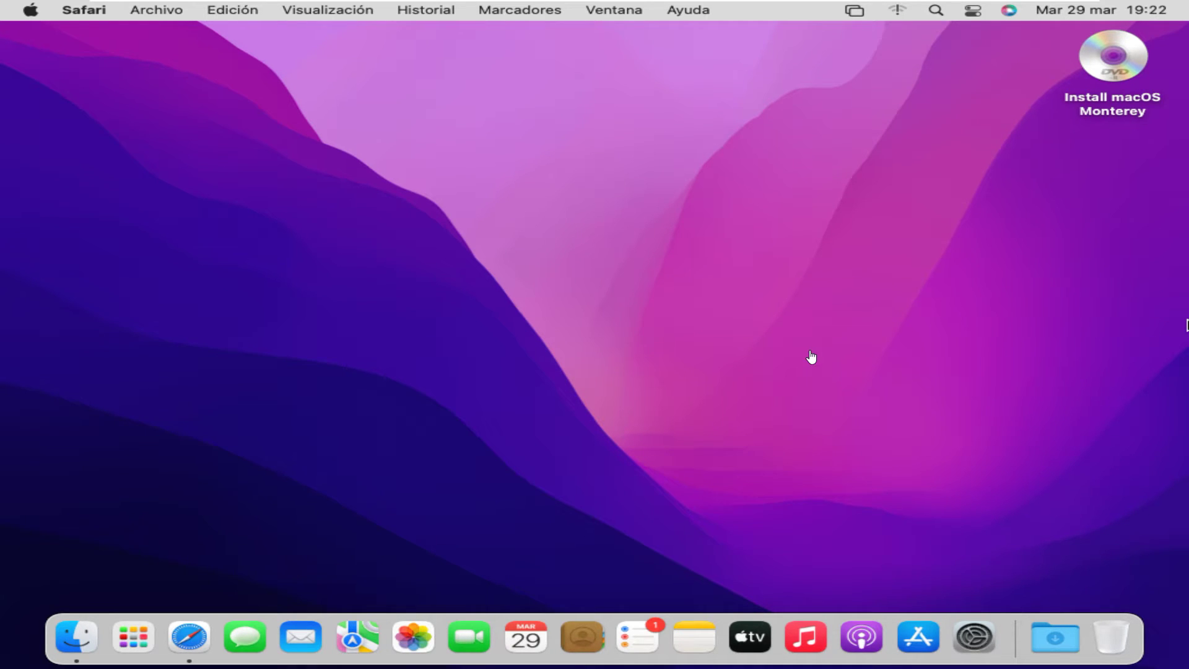
Search Google in Safari for 'google drive for desktop' and open the 'Descargar - Google Drive' page.
click(178, 643)
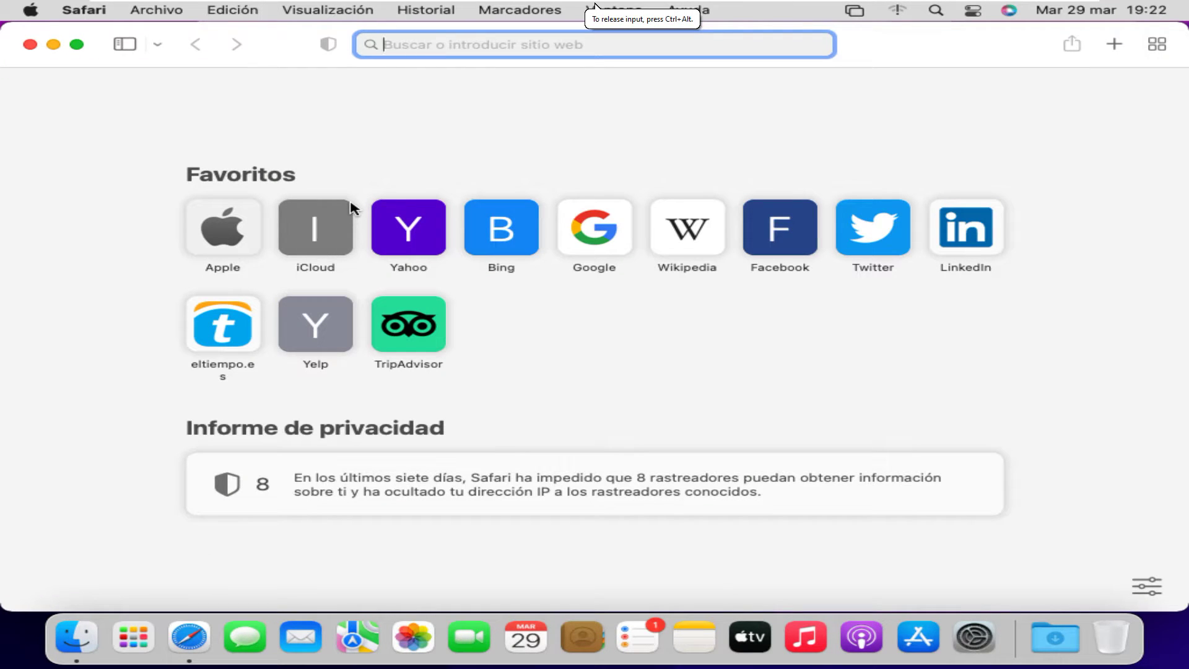
text(google)
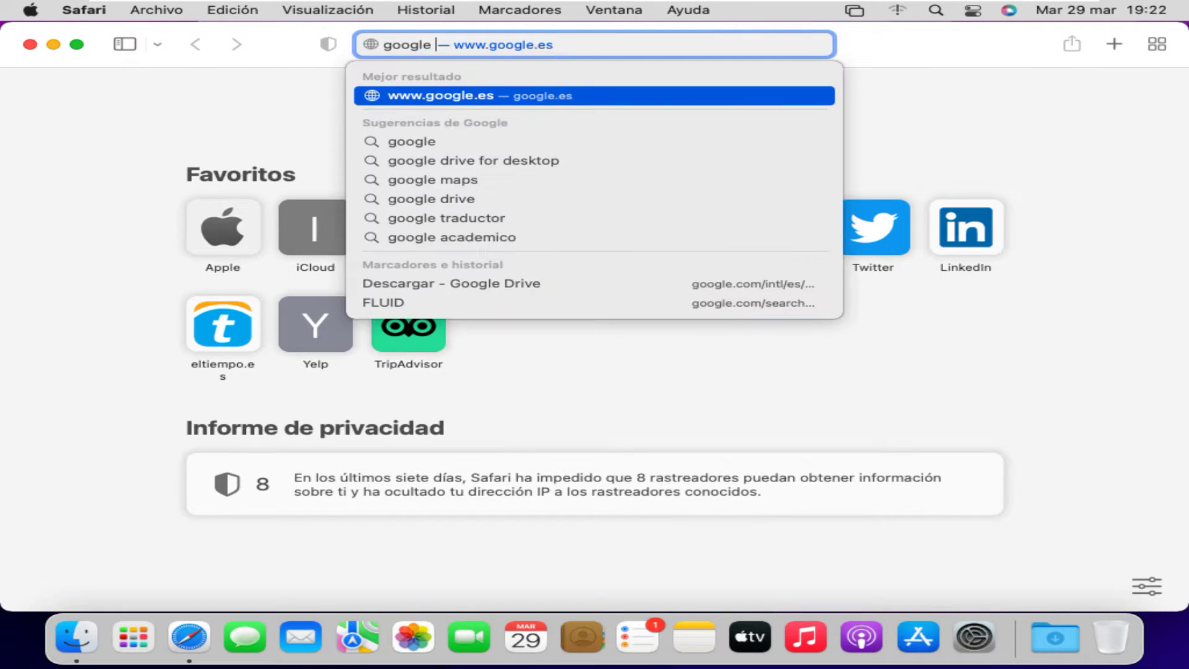
text( drive )
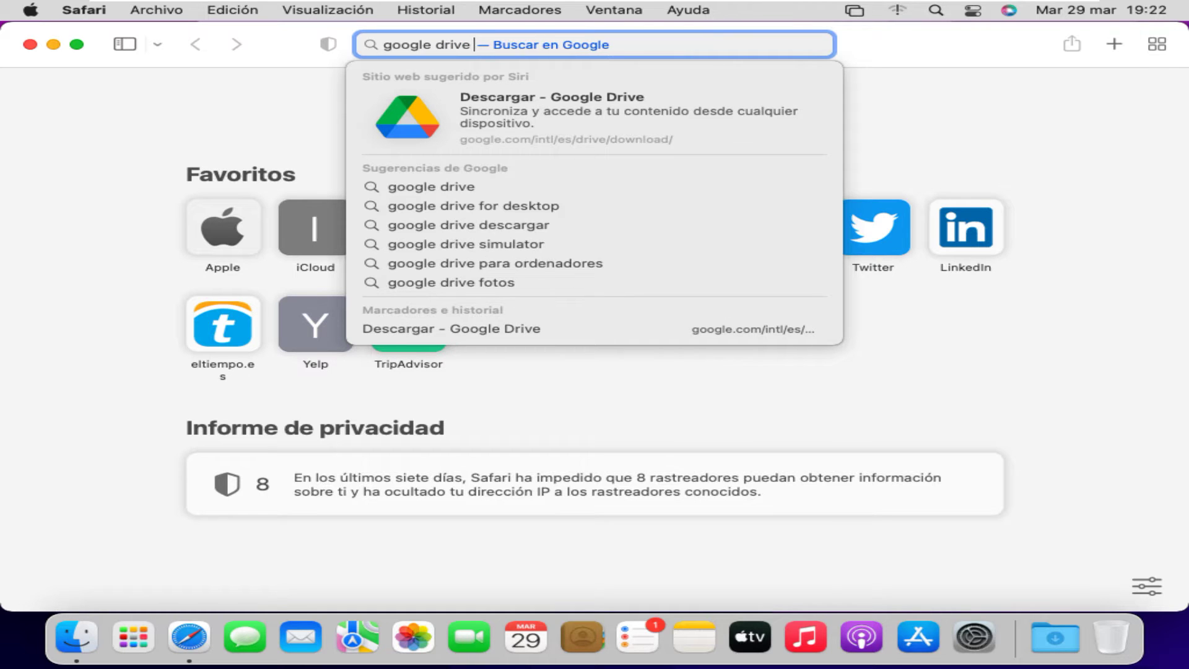
text(for desktop)
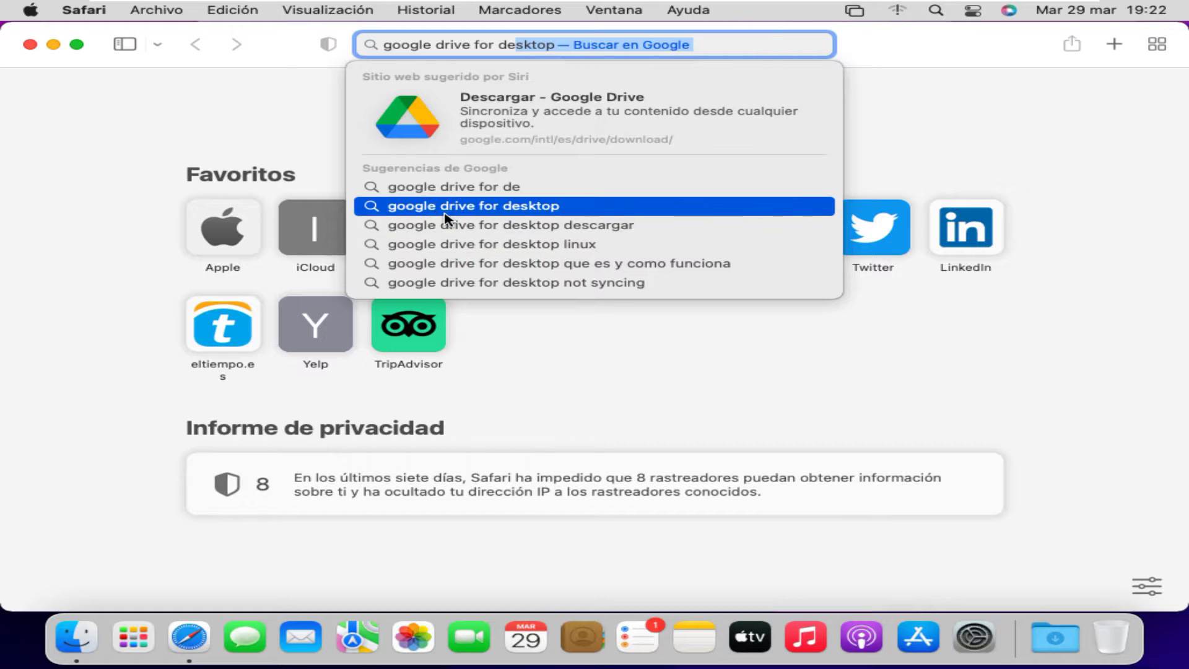
click(442, 207)
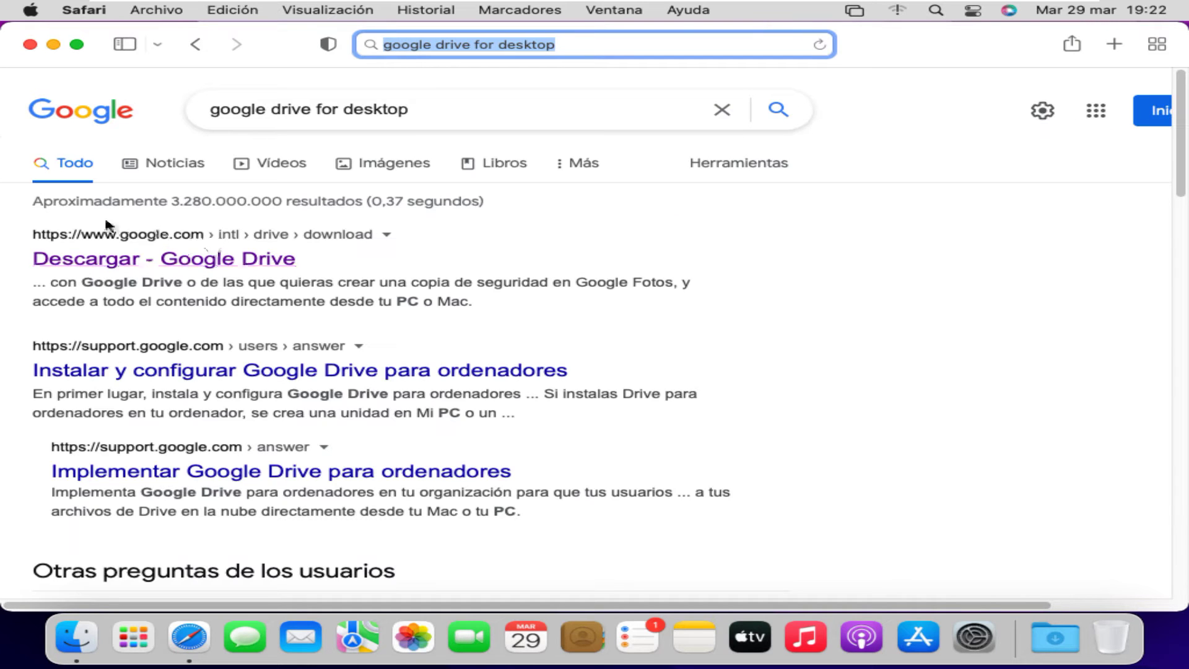
click(196, 268)
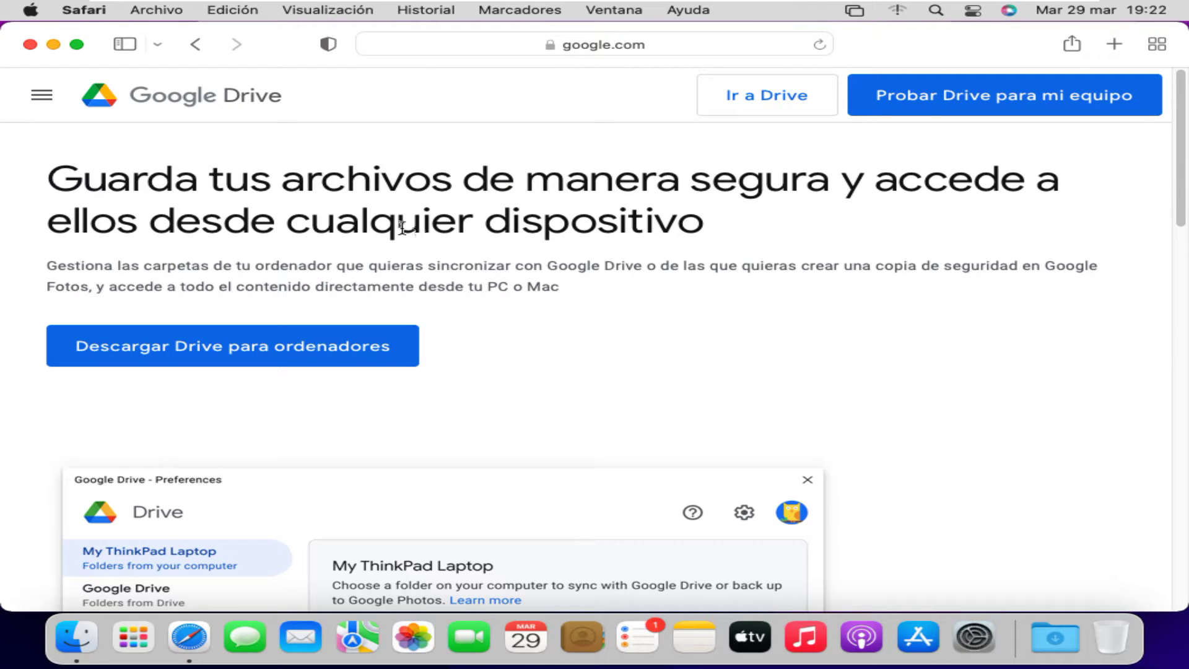
scroll(410, 226, down, 1)
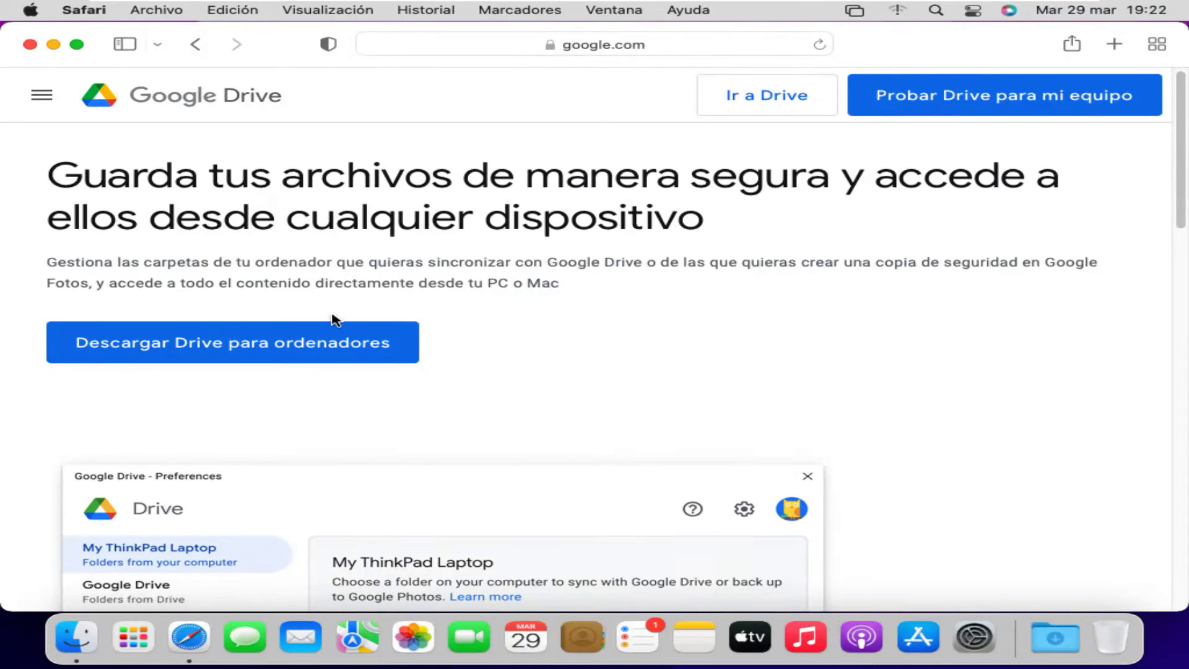
Download Drive for desktop, allowing downloads from google.com, and open GoogleDrive.dmg from Downloads.
click(295, 337)
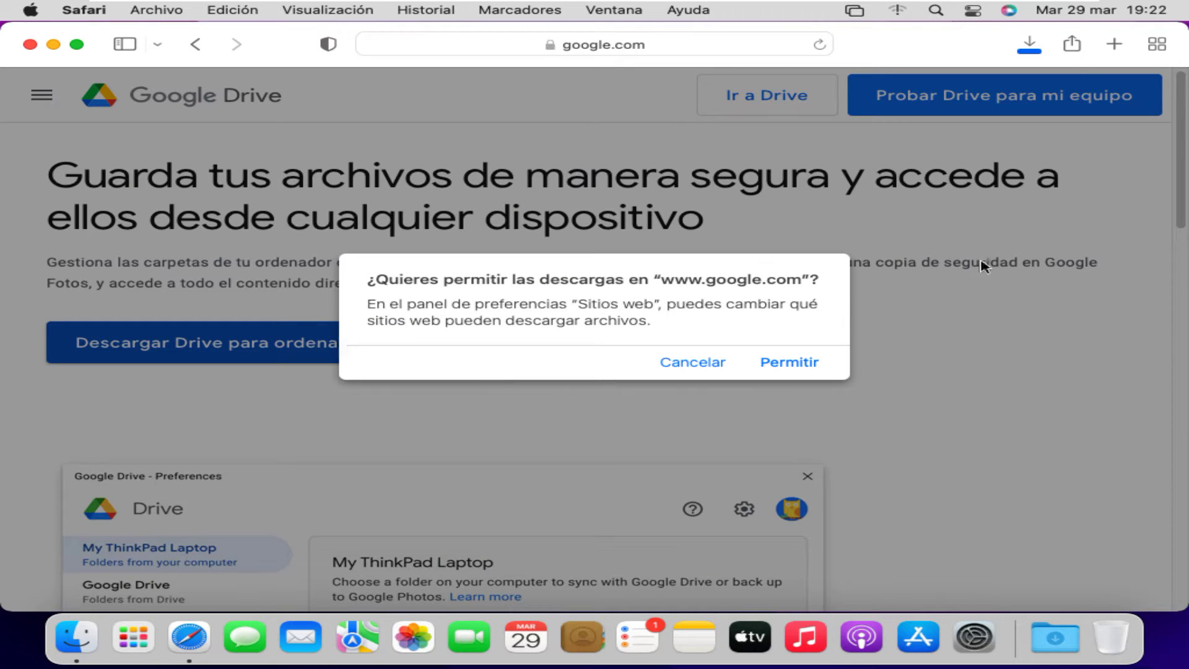
click(812, 364)
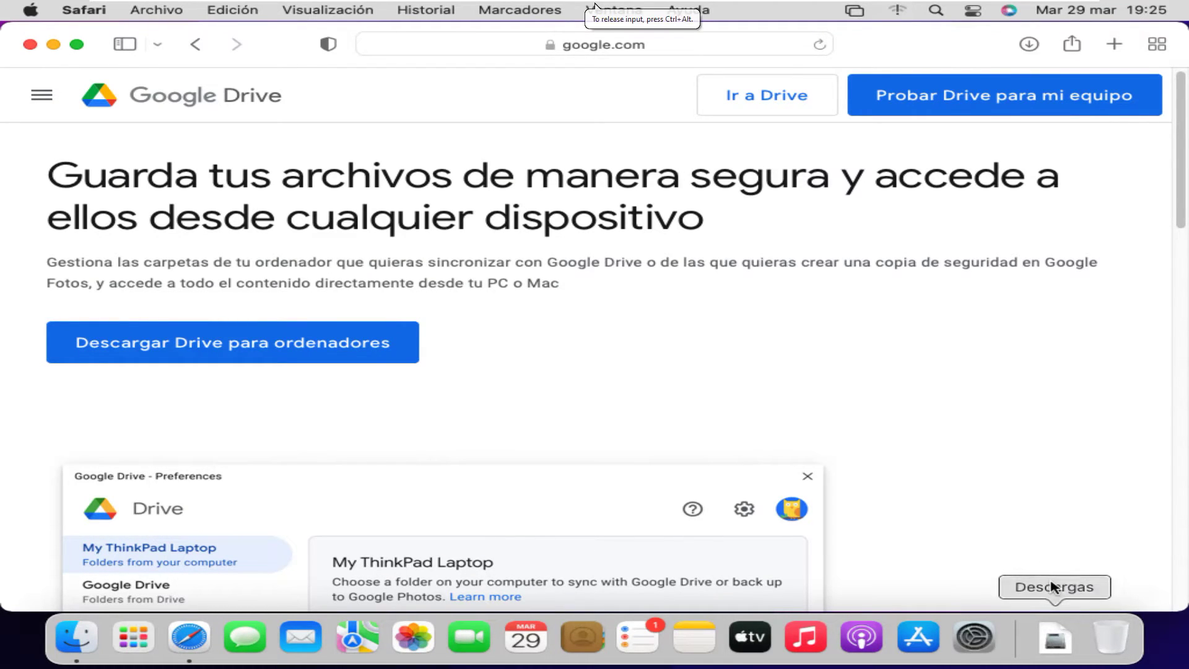
click(1053, 646)
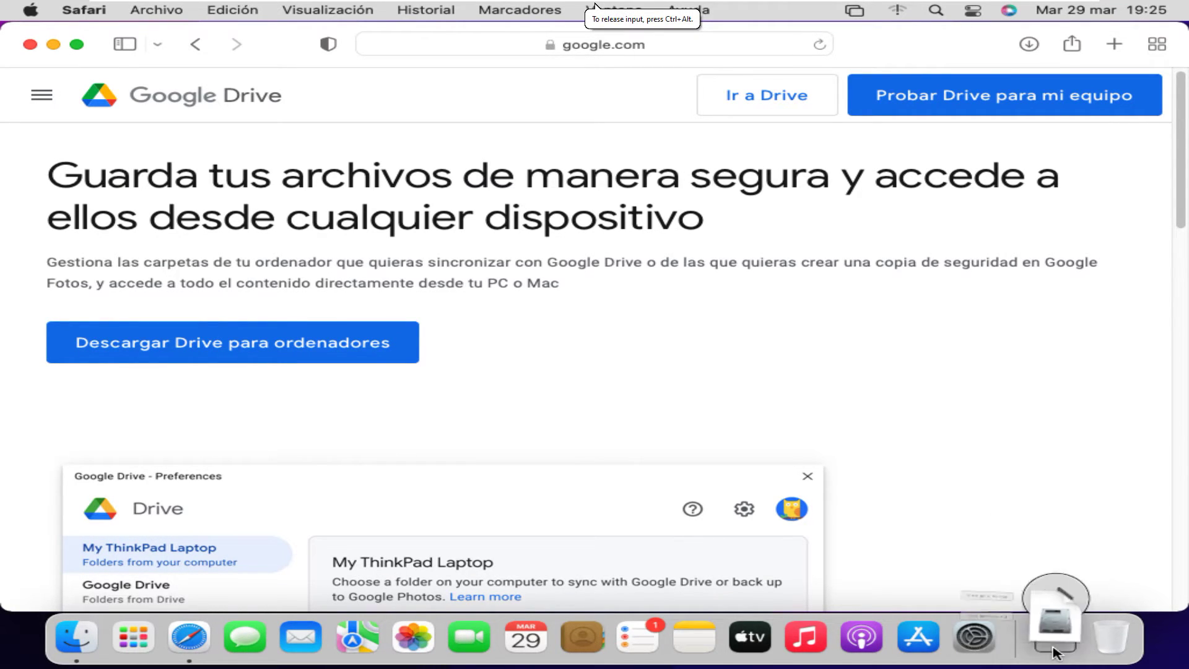
click(972, 577)
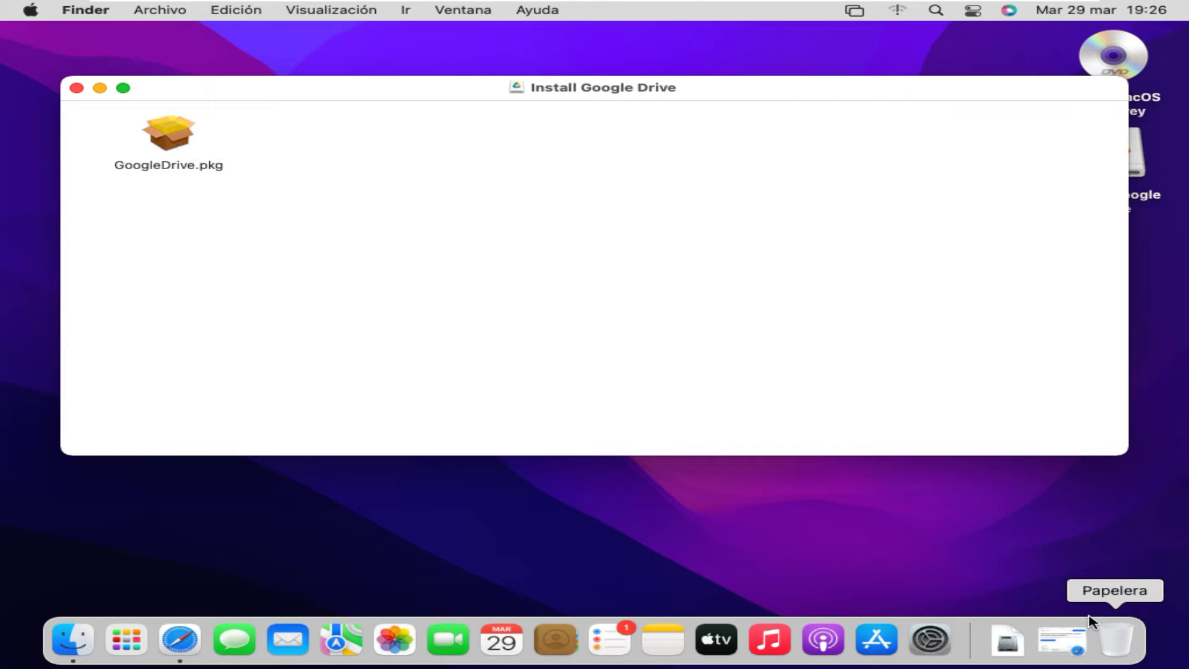
Install GoogleDrive.pkg on the Monterey disk, authorising with the admin password, then close the installer.
click(174, 146)
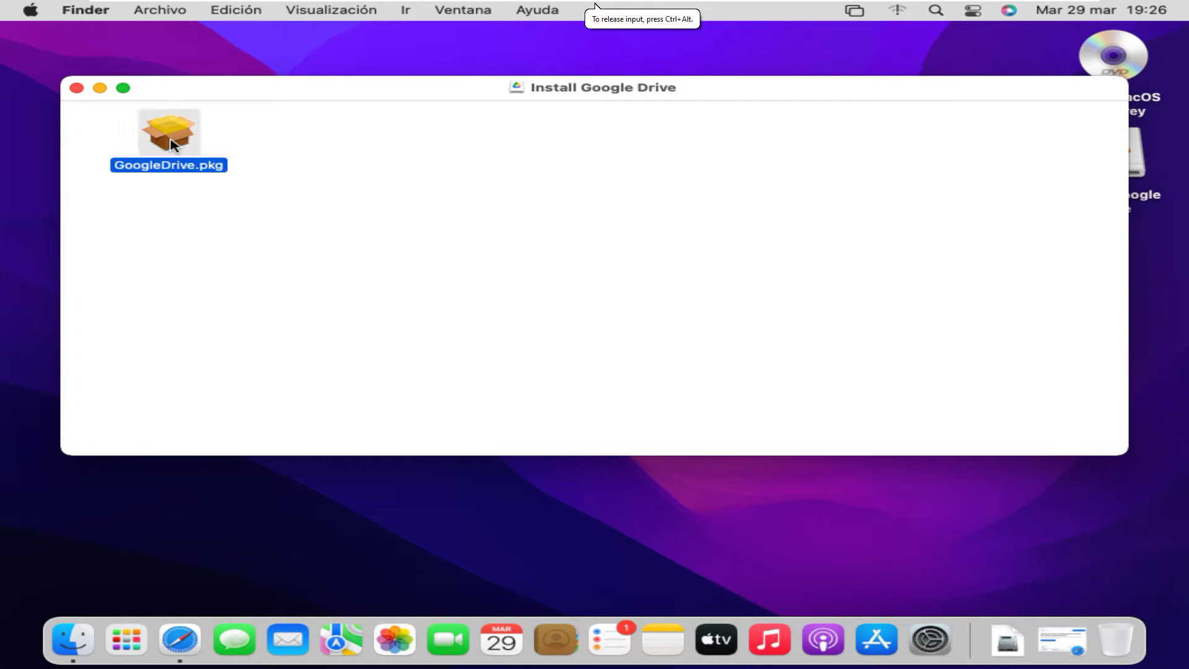
double_click(174, 147)
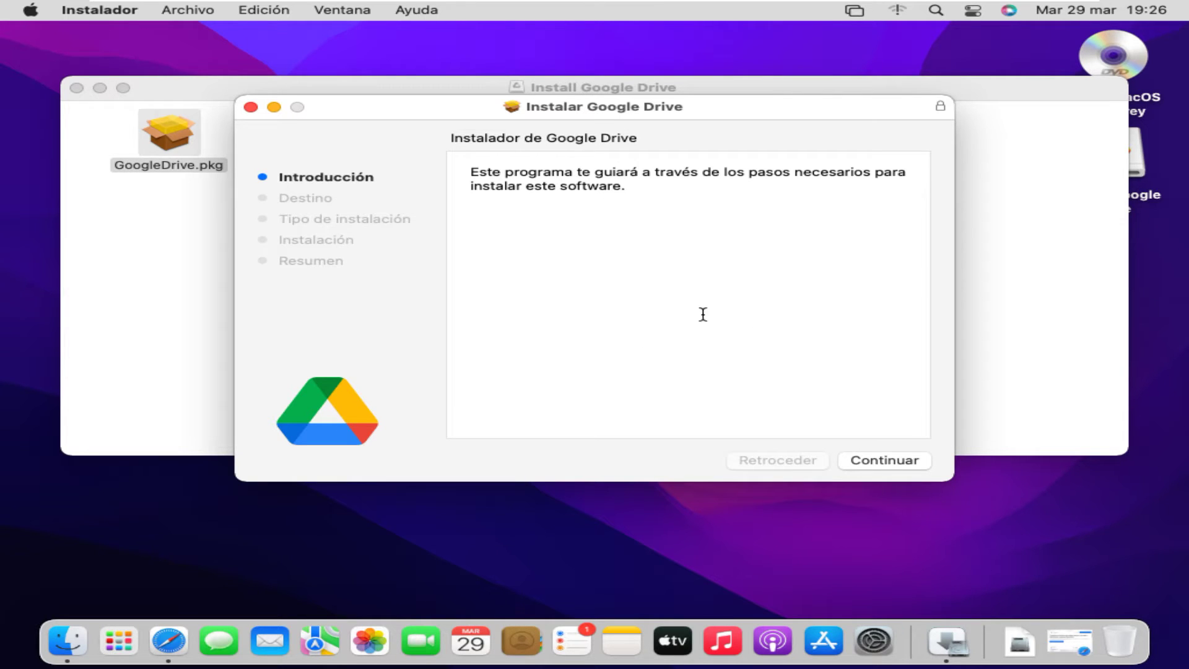
click(876, 462)
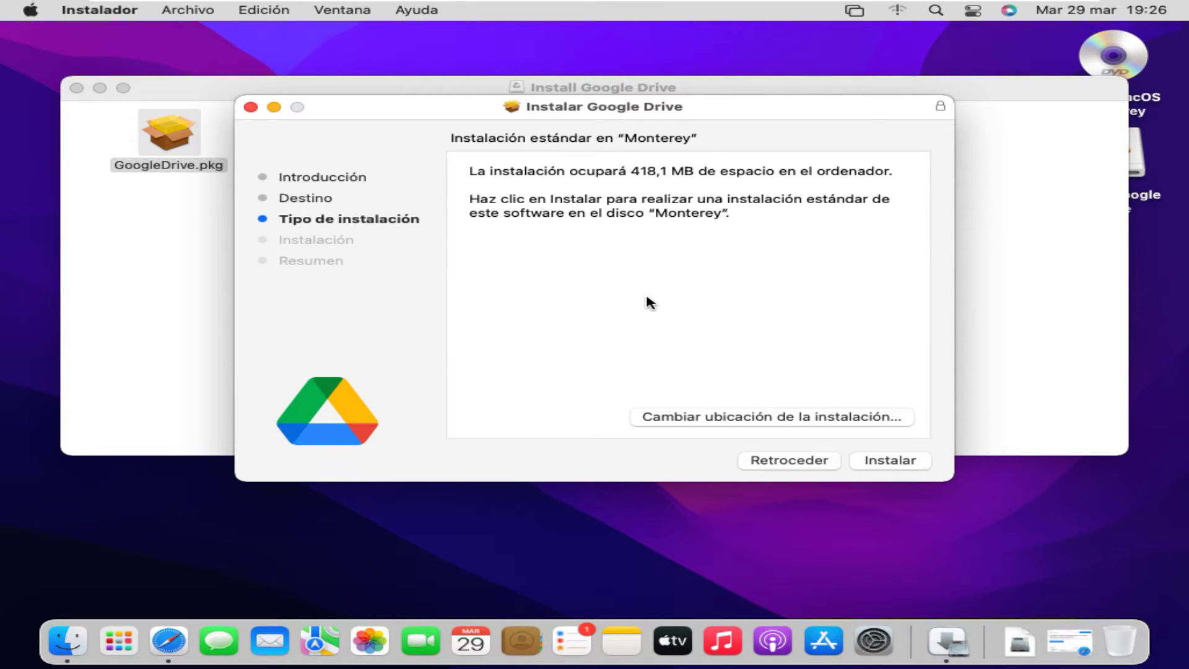
click(891, 467)
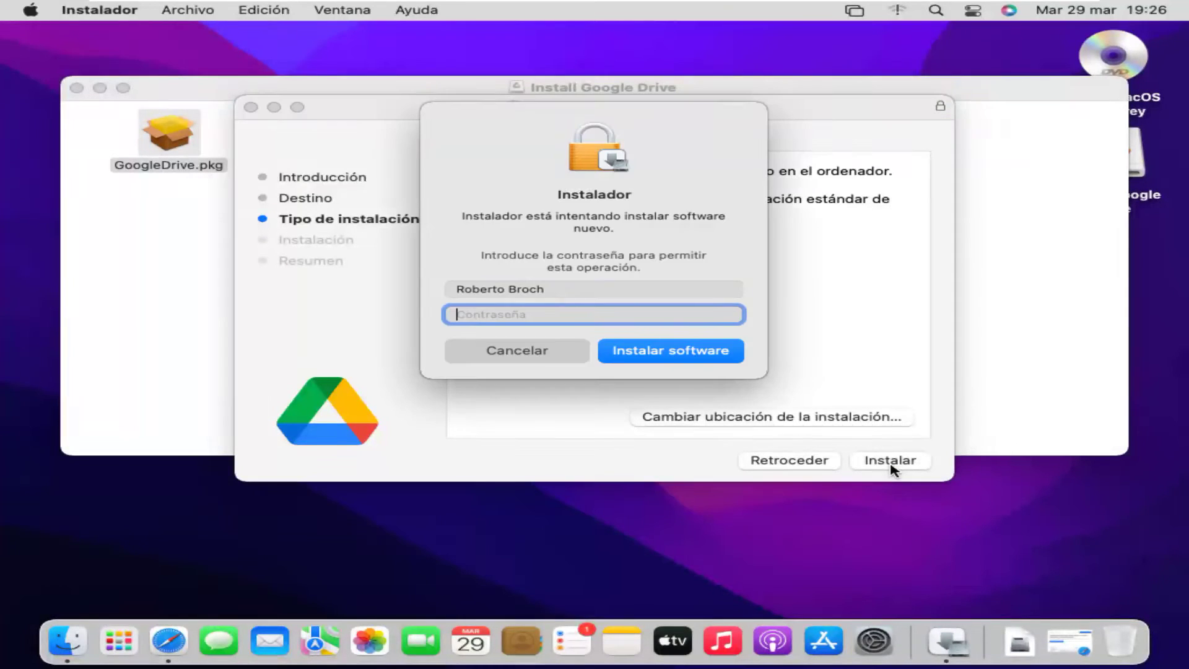
text(••••••••)
key(Return)
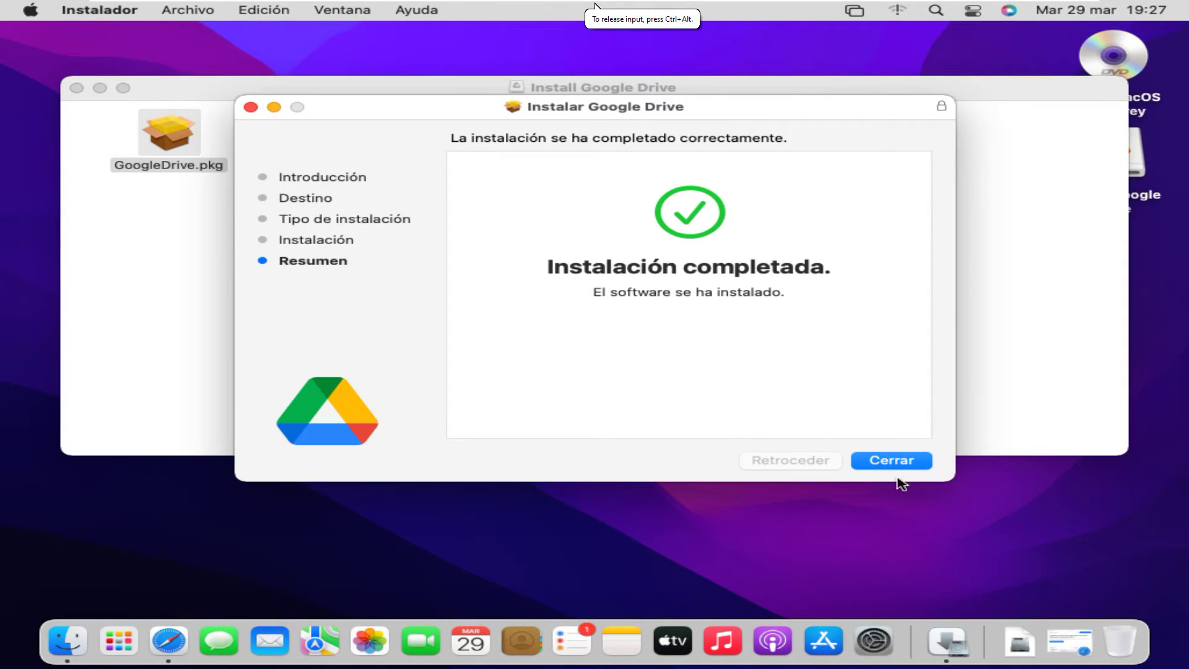
click(894, 458)
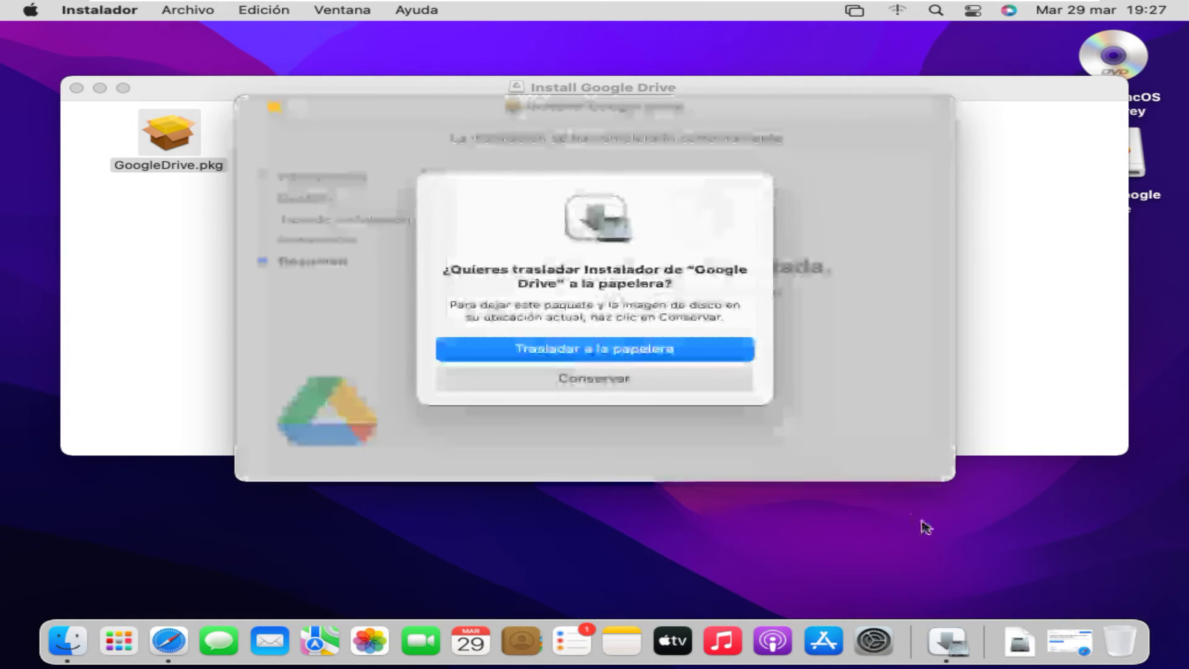
Keep the installer, close the Install Google Drive window and open a new Finder window.
click(609, 390)
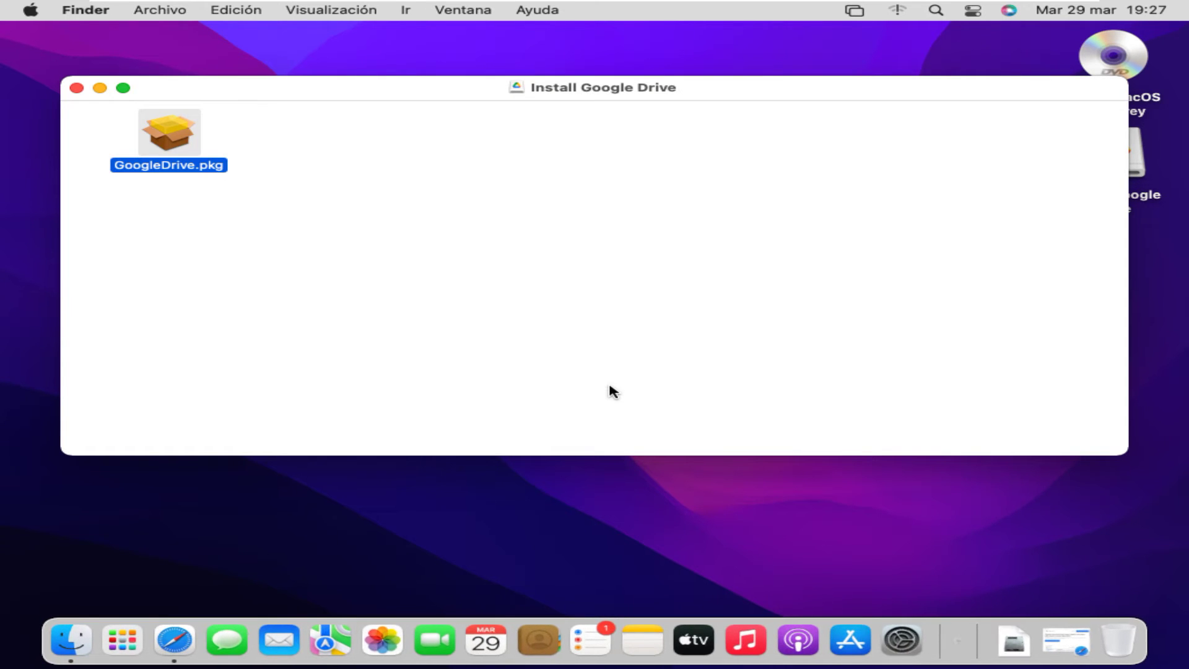
click(77, 89)
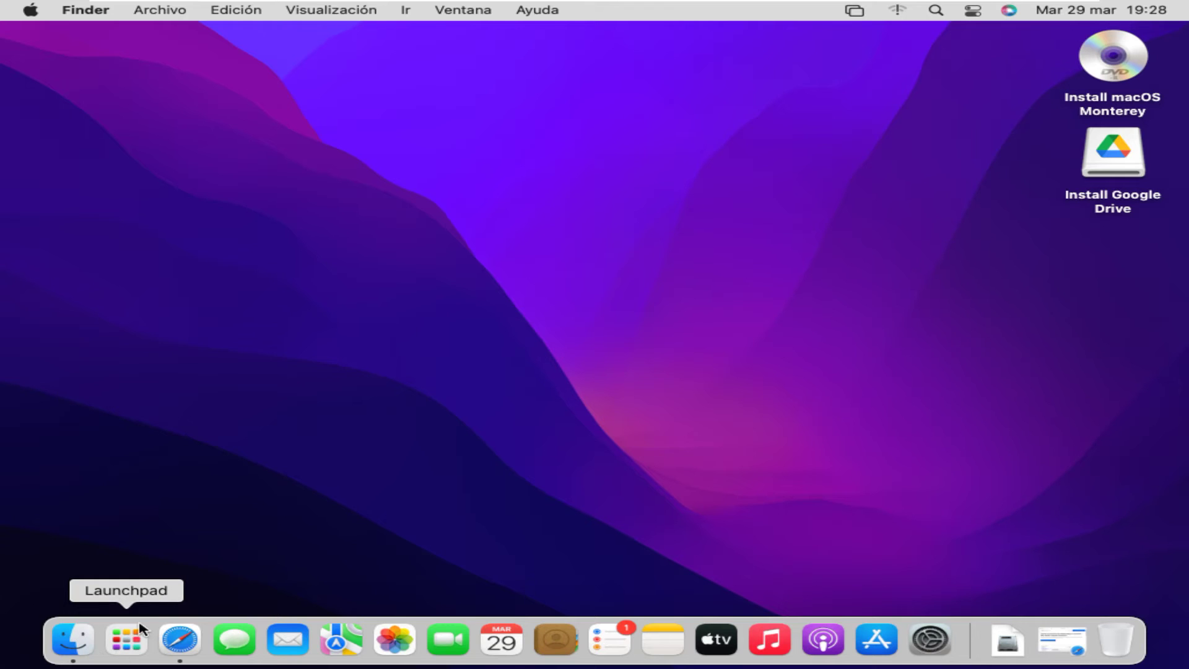
key(super+n)
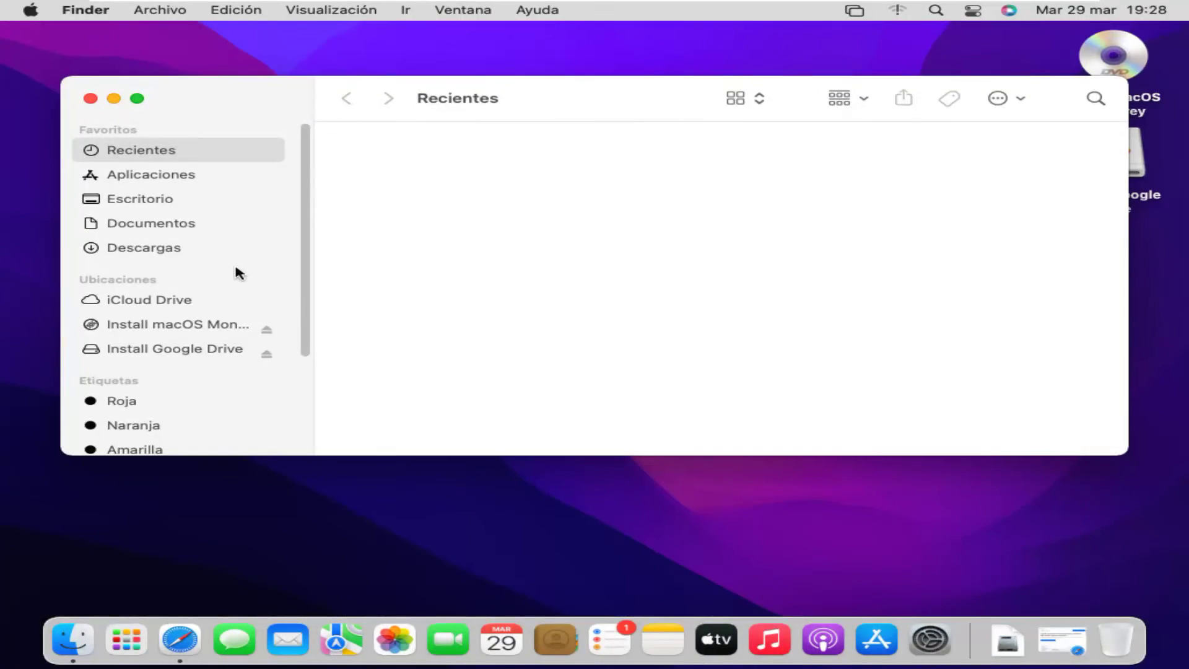
scroll(236, 270, down, 5)
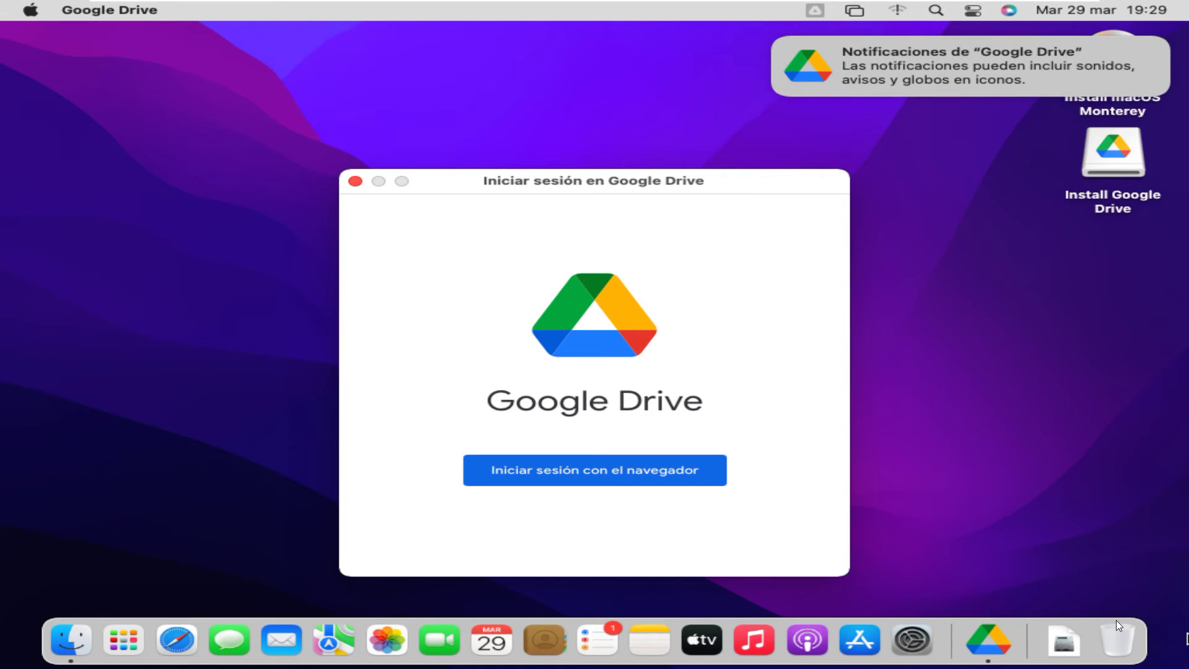
Choose 'Iniciar sesión con el navegador' in the Google Drive sign-in window.
click(650, 481)
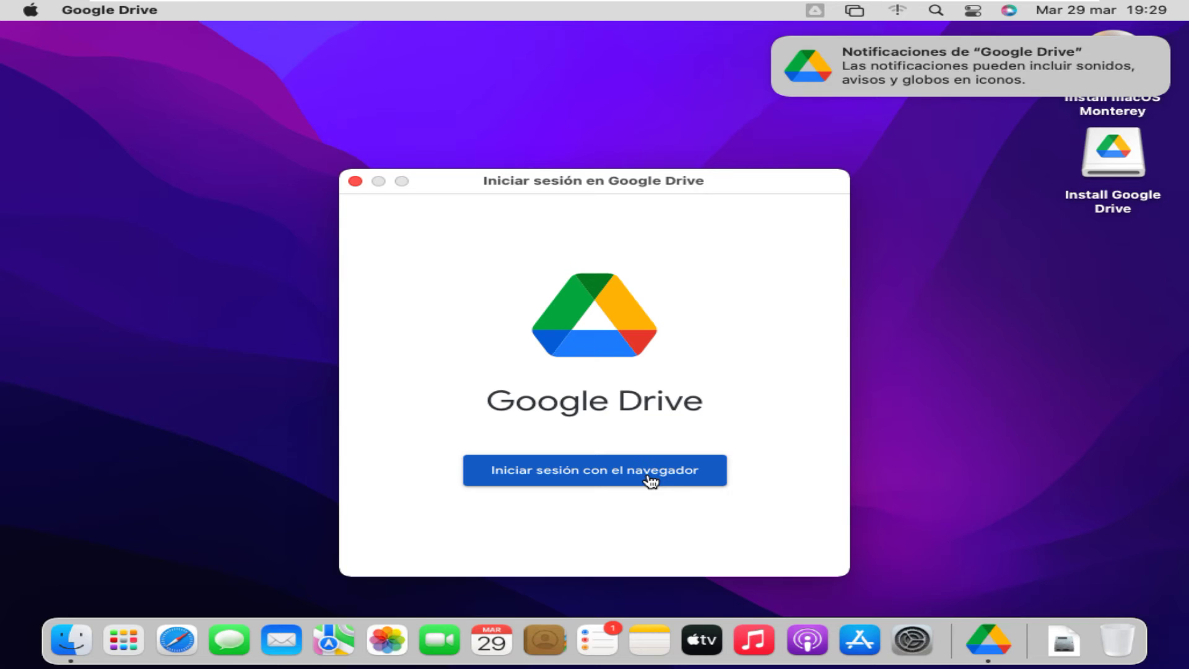
click(650, 477)
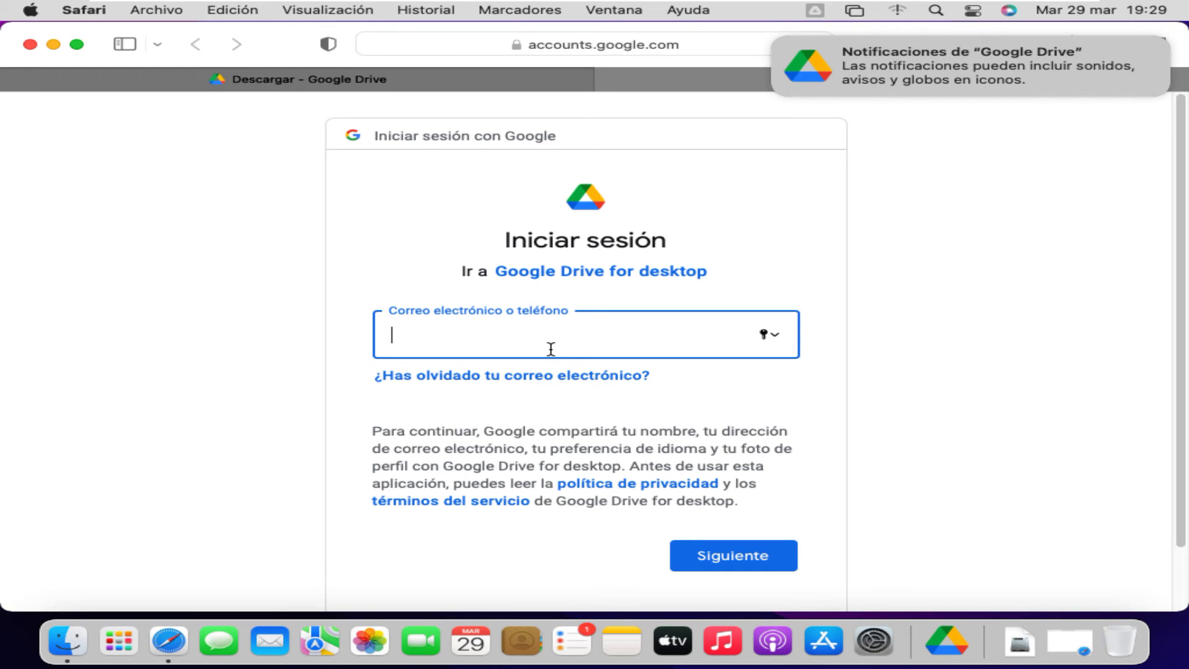
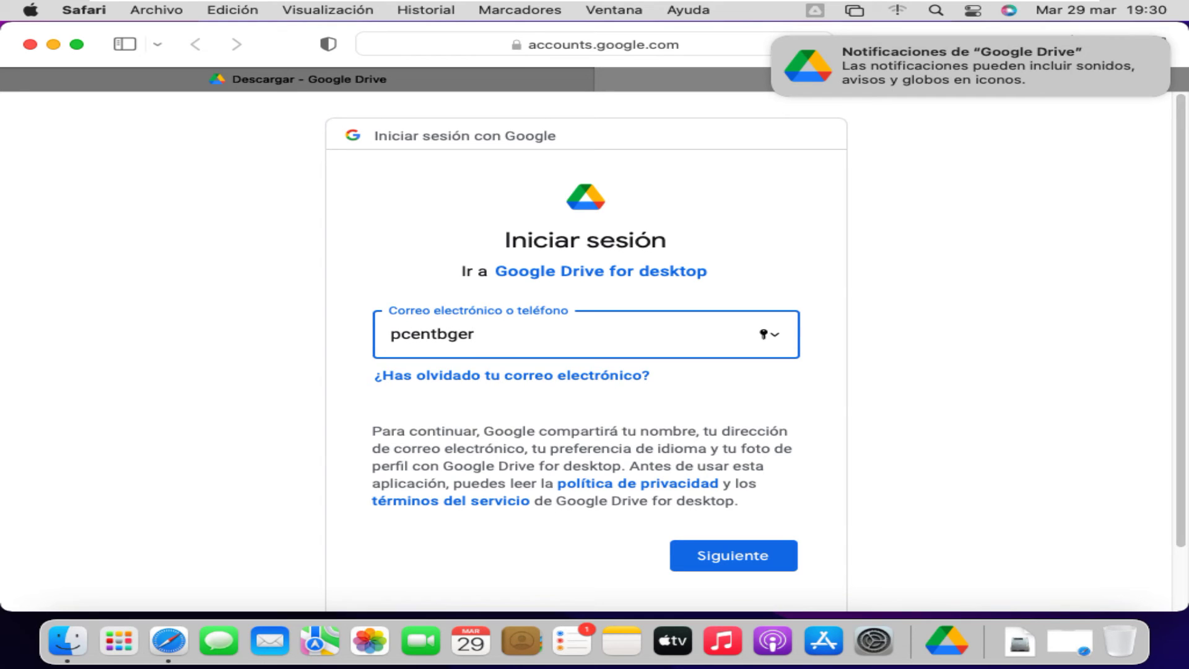
Enter the account's e-mail address, fixing typos, and submit it.
key(Return)
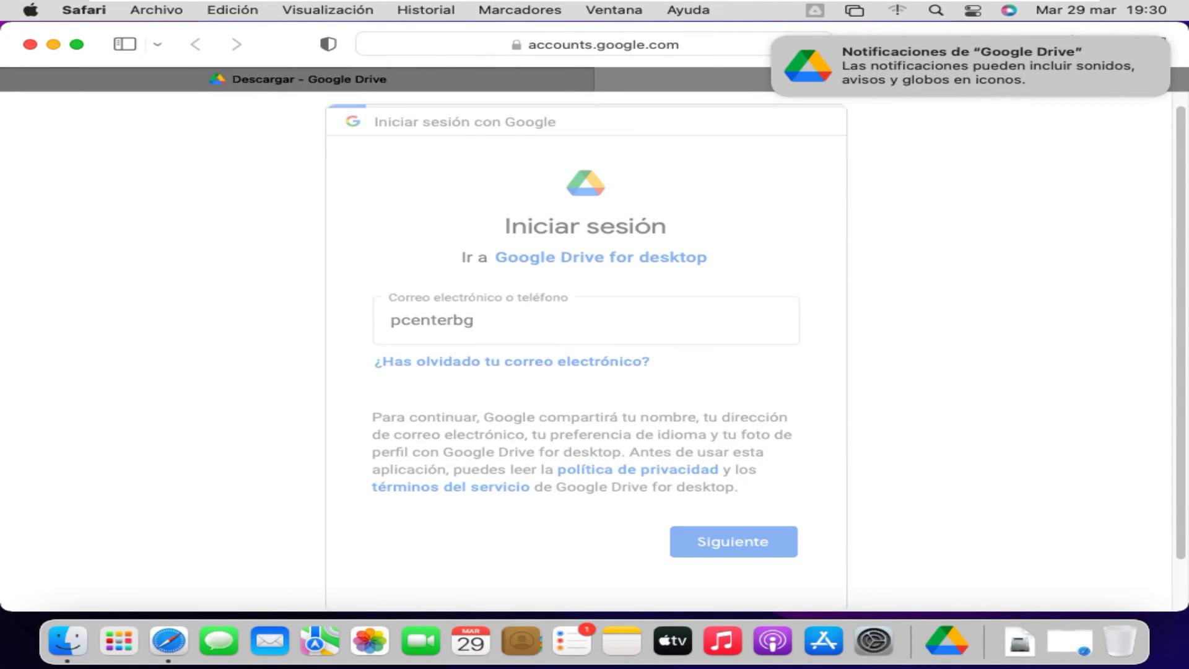
Enter the account password, retyping it after the 'Contraseña incorrecta' error, and submit.
text(****)
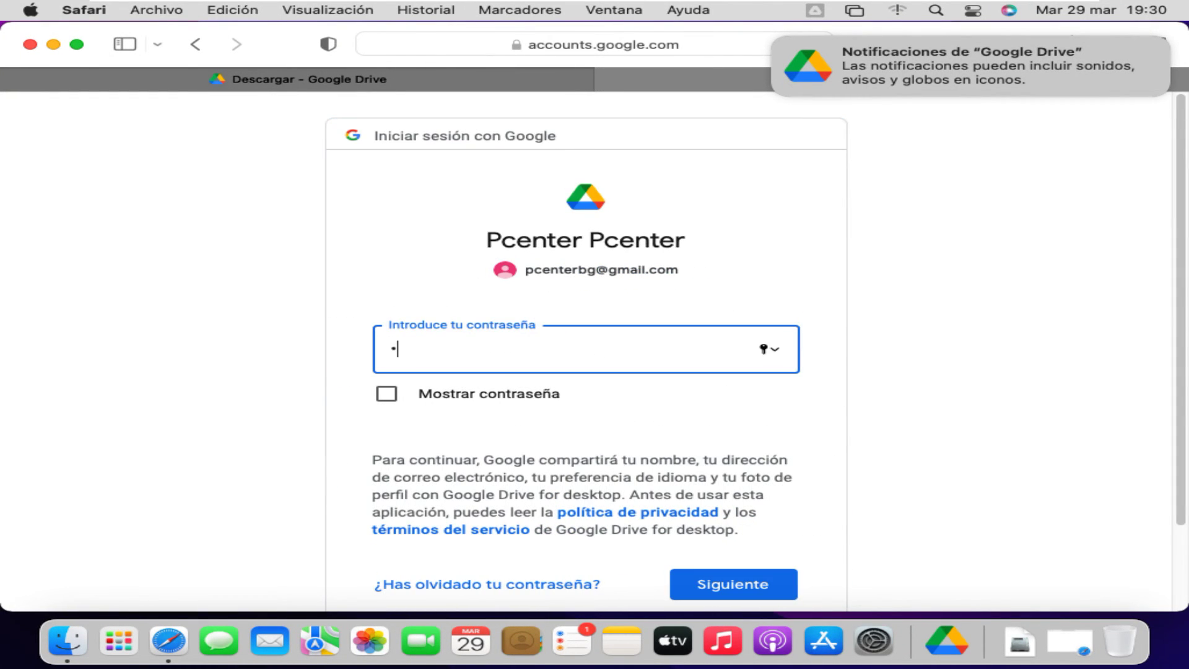
key(BackSpace)
key(BackSpace)
key(BackSpace)
key(BackSpace)
text(********)
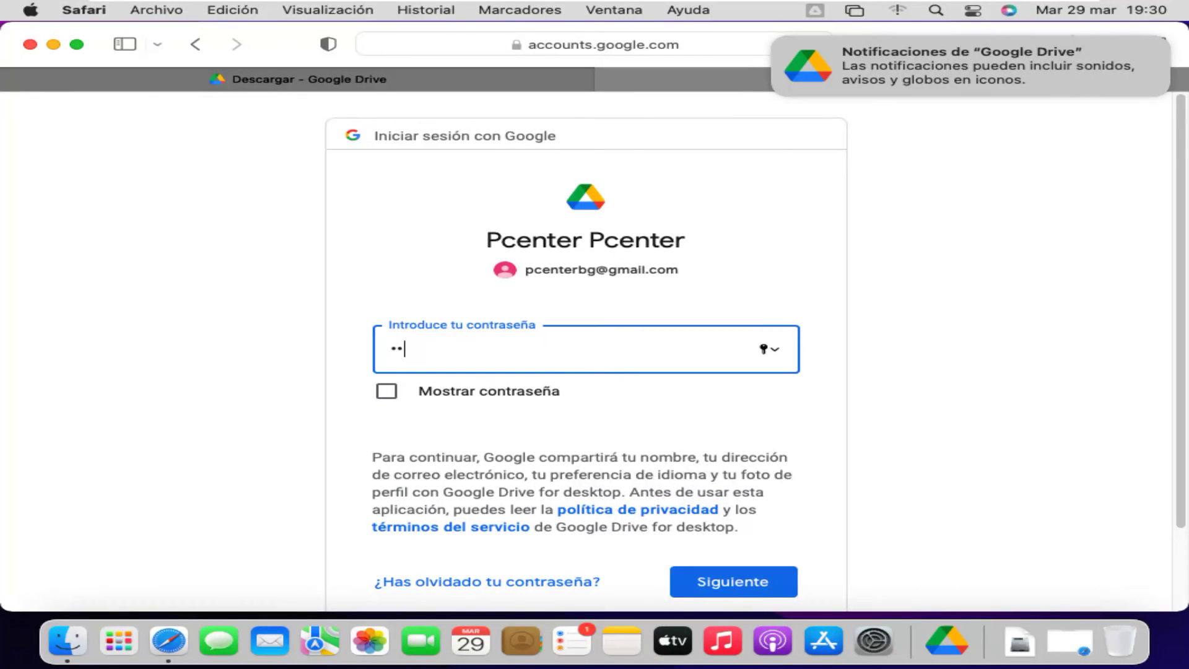
key(Return)
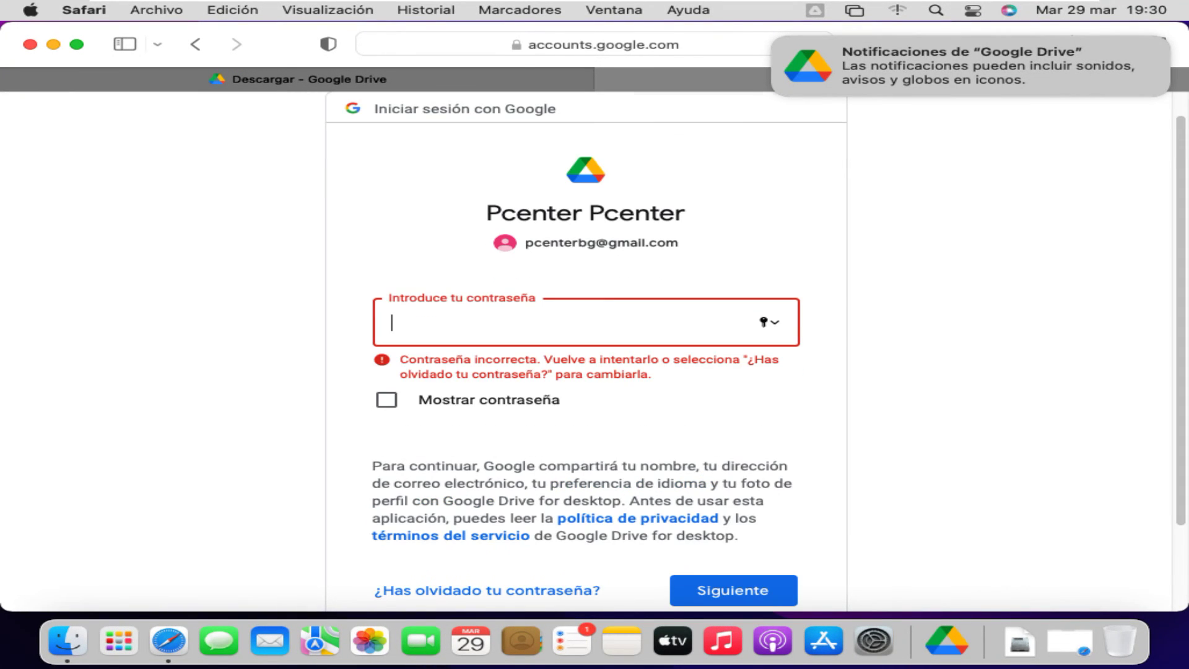
text(***********)
key(Return)
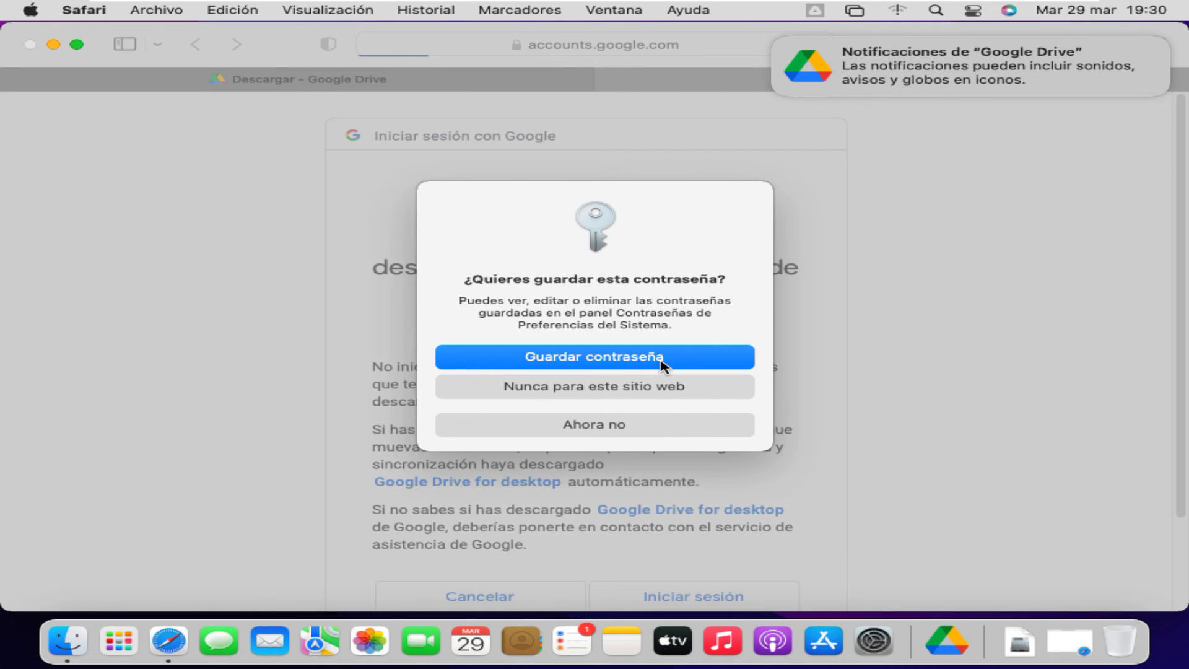
Save the password in Safari and confirm 'Iniciar sesión' for Google Drive for desktop.
click(661, 357)
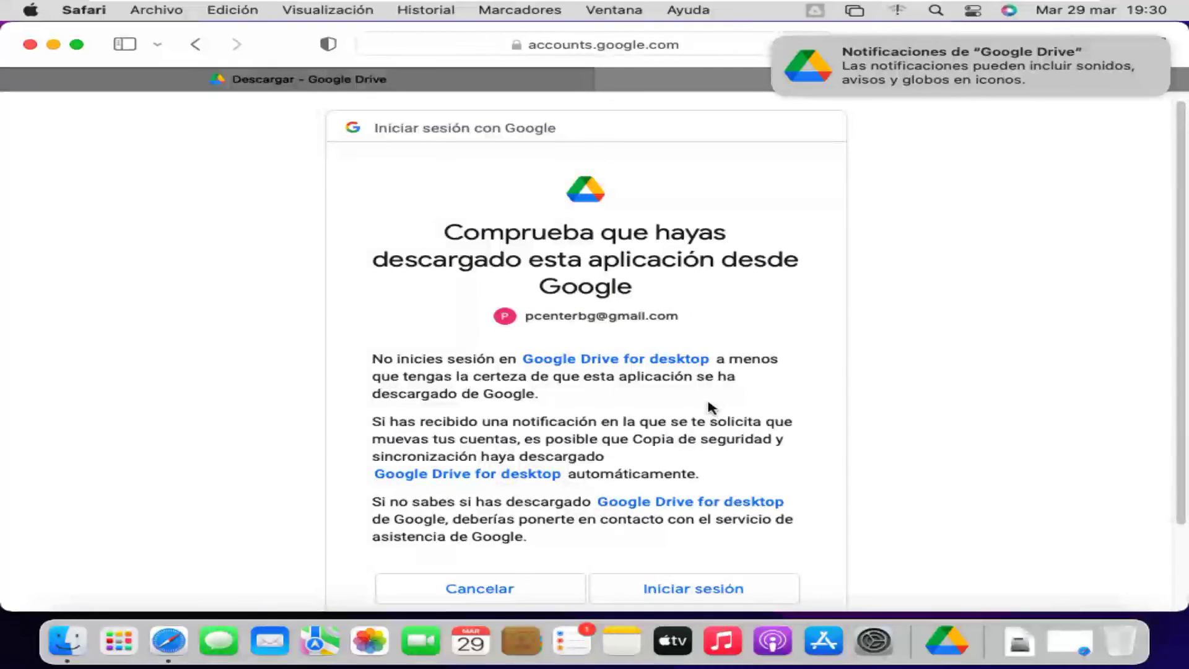
scroll(673, 531, down, 3)
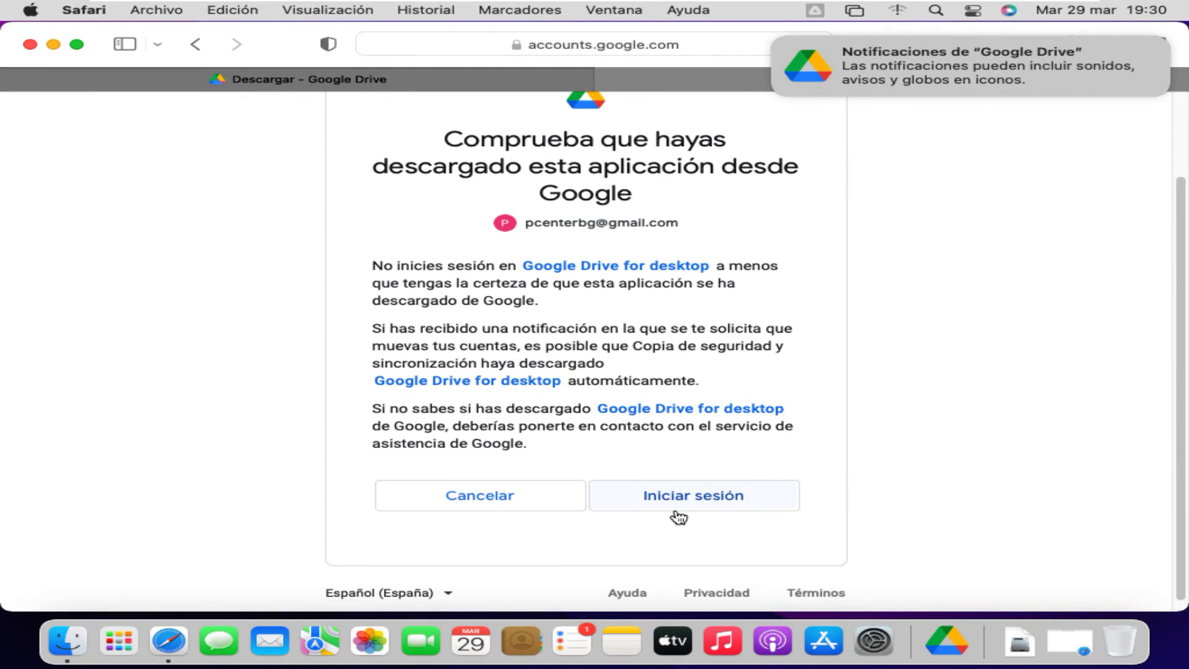
click(676, 510)
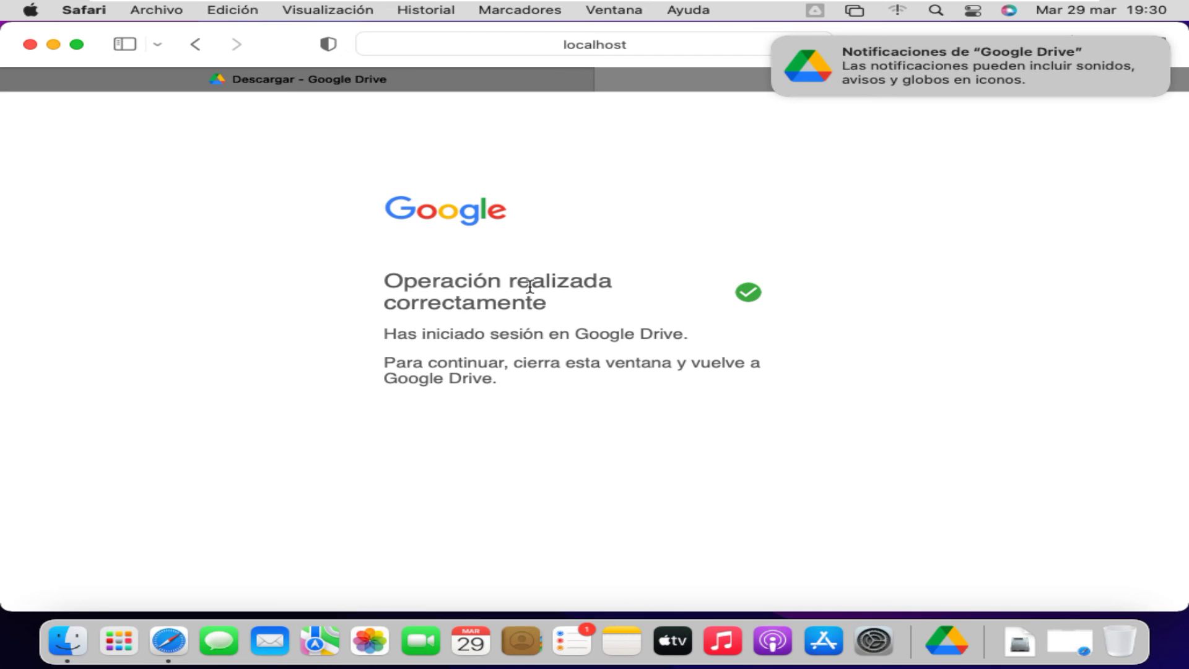
In Google Drive, accept the loading notice and decline adding Install macOS Monterey with 'Ahora no'.
click(941, 638)
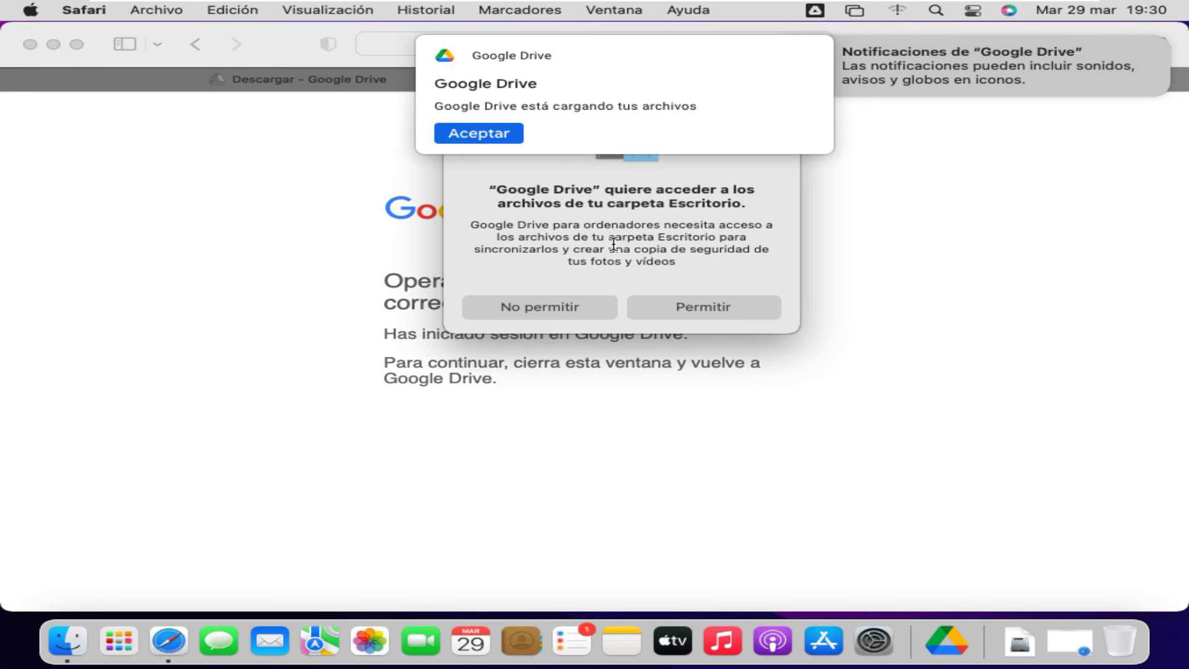
click(485, 134)
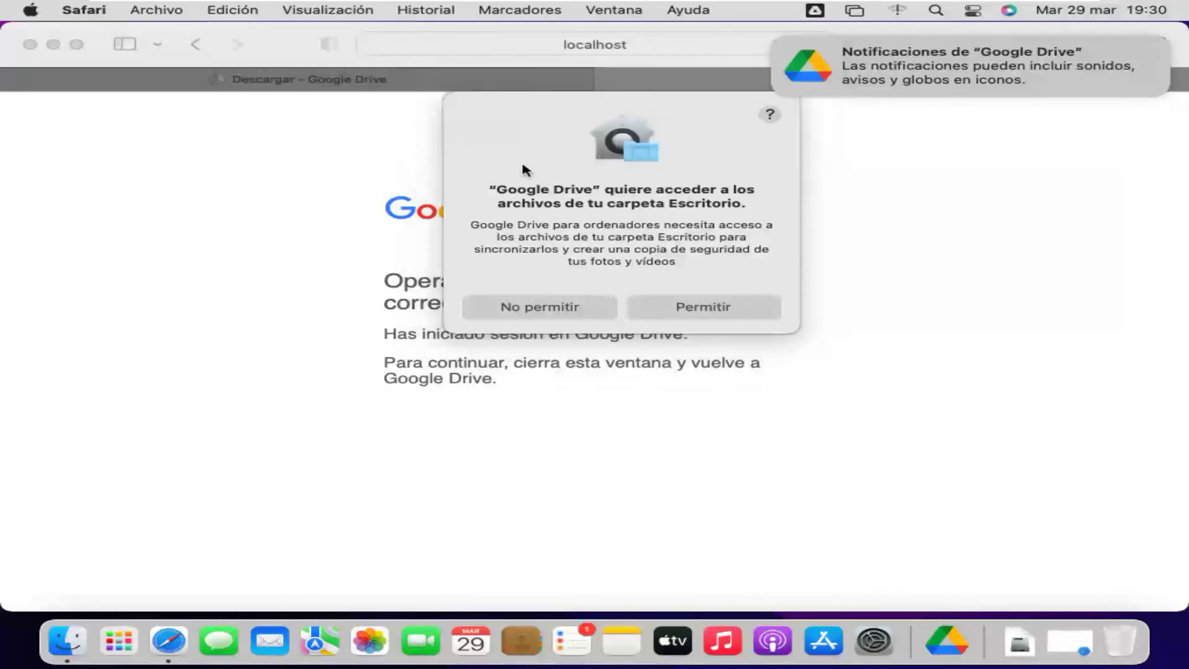
click(627, 177)
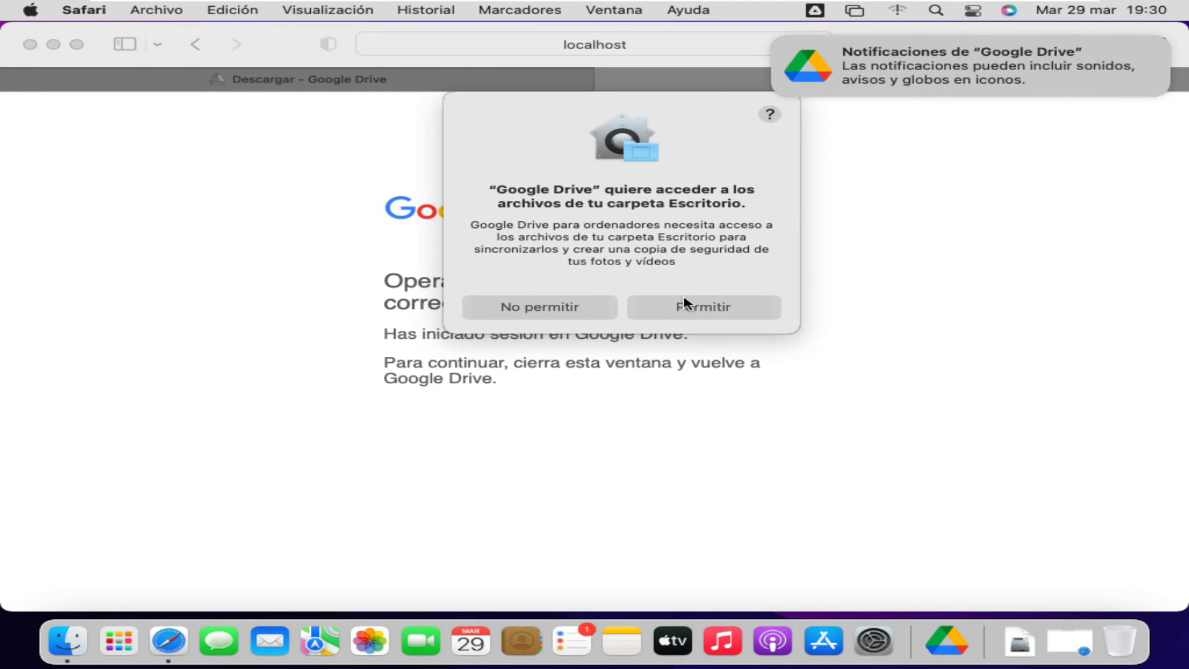